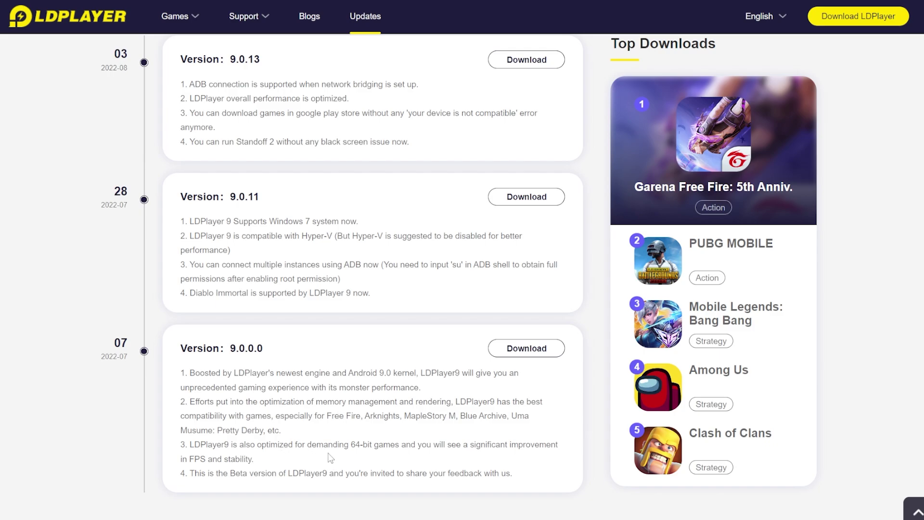
# Read the version 9.0.0.0 note on 64-bit game optimization, and download the LDPlayer 9 installer to the desktop
pyautogui.moveTo(270, 444); pyautogui.dragTo(547, 467)
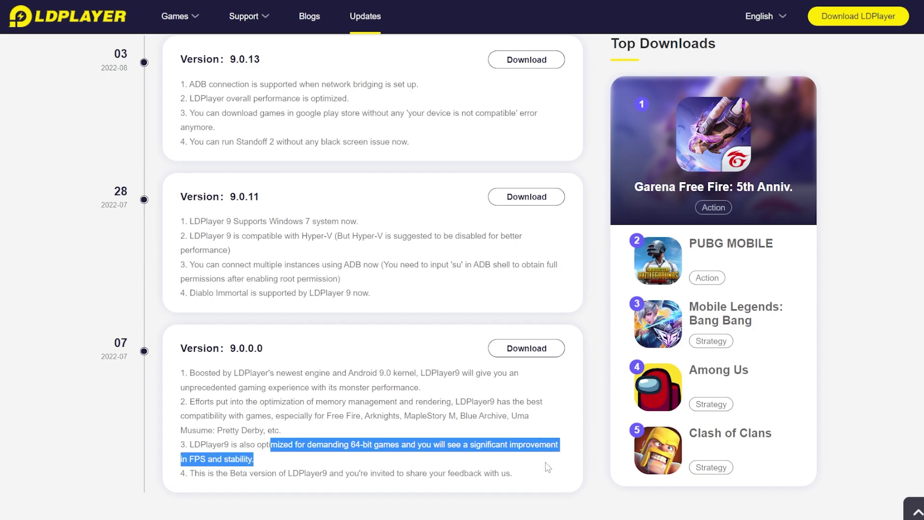
pyautogui.click(220, 473)
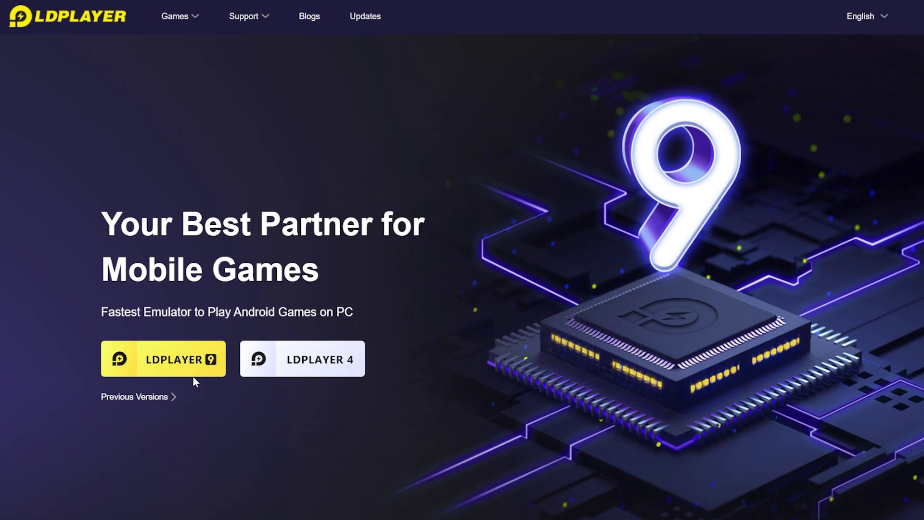
pyautogui.click(193, 375)
pyautogui.click(24, 103)
pyautogui.click(421, 253)
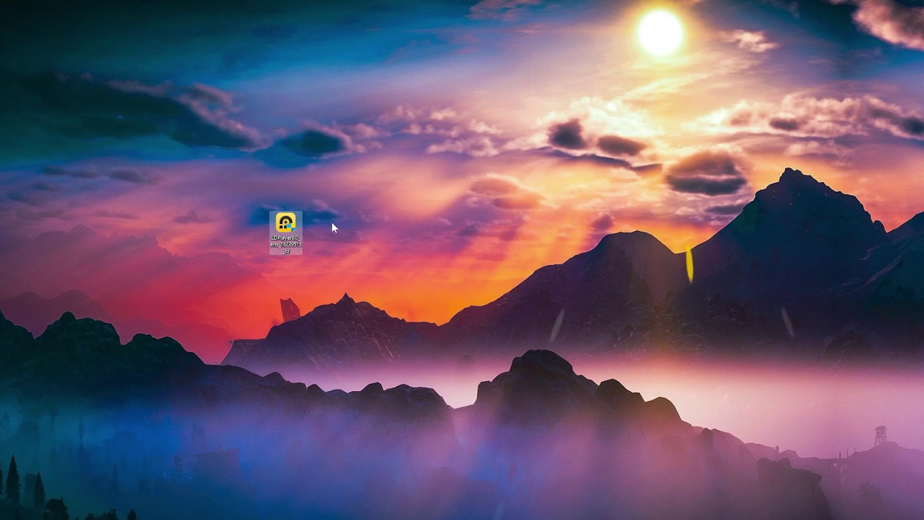
# Run the downloaded installer, install LDPlayer 9 to D:\LDPlayer\LDPlayer9, and launch the emulator
pyautogui.click(335, 223)
pyautogui.doubleClick(287, 226)
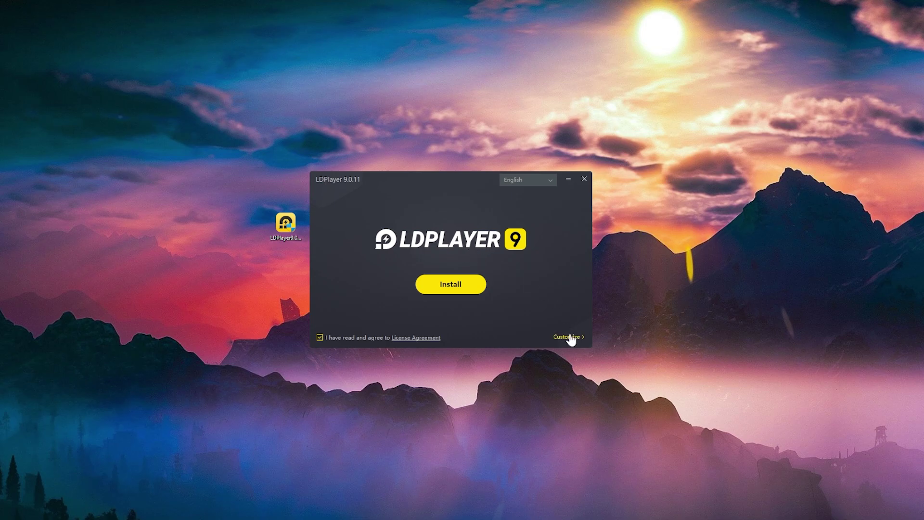
pyautogui.click(571, 338)
pyautogui.click(421, 314)
pyautogui.hotkey('shift', 'Home')
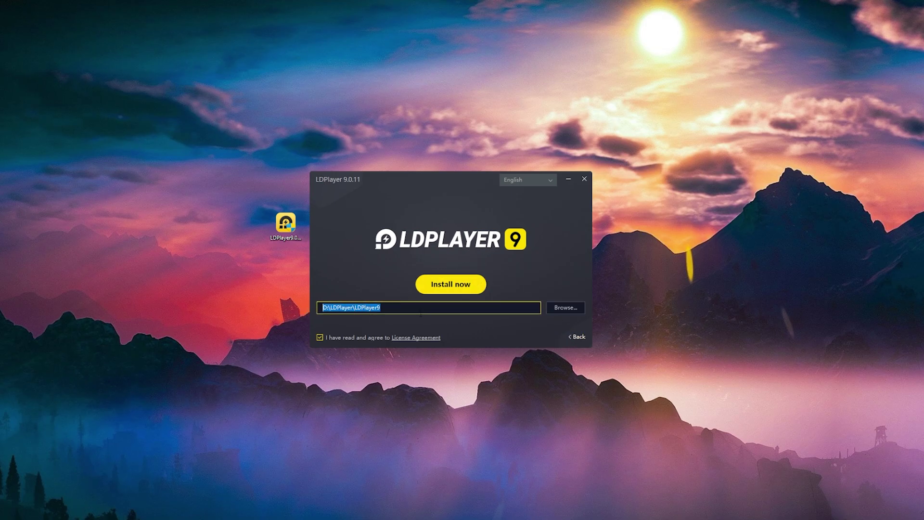
pyautogui.press('End')
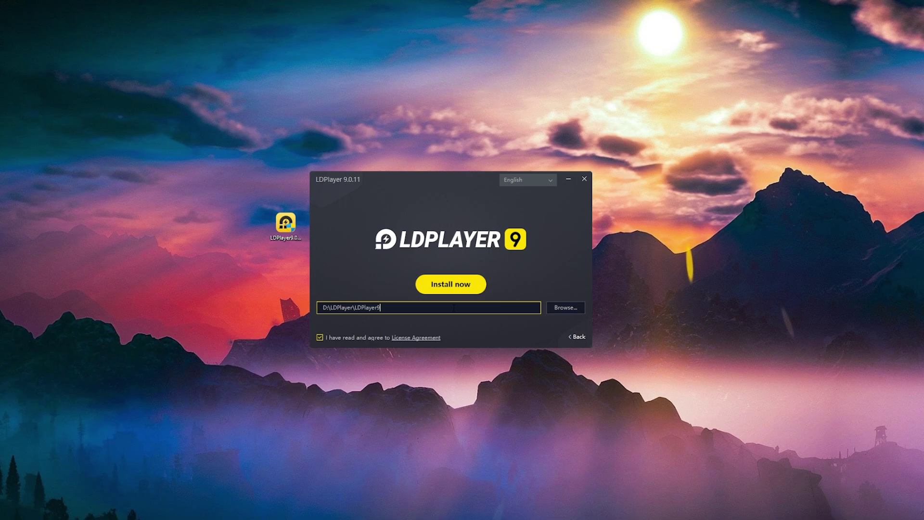
pyautogui.click(450, 284)
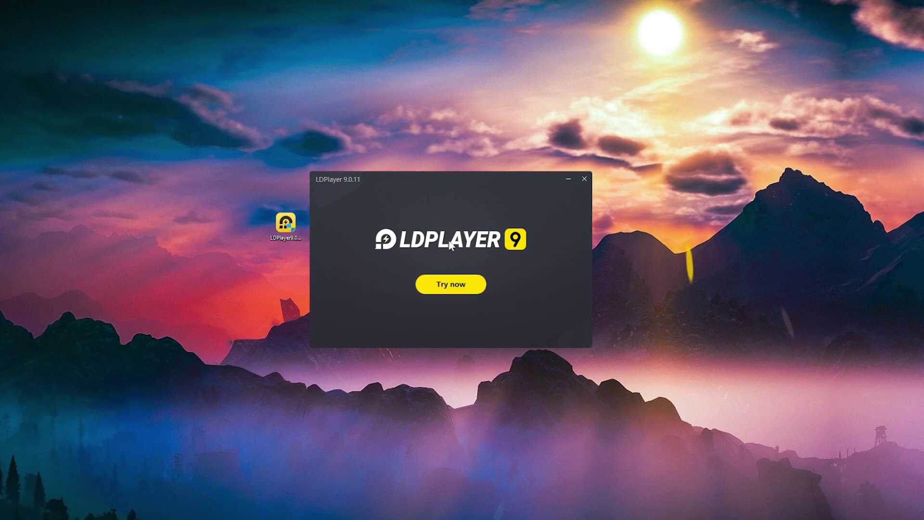
pyautogui.click(449, 284)
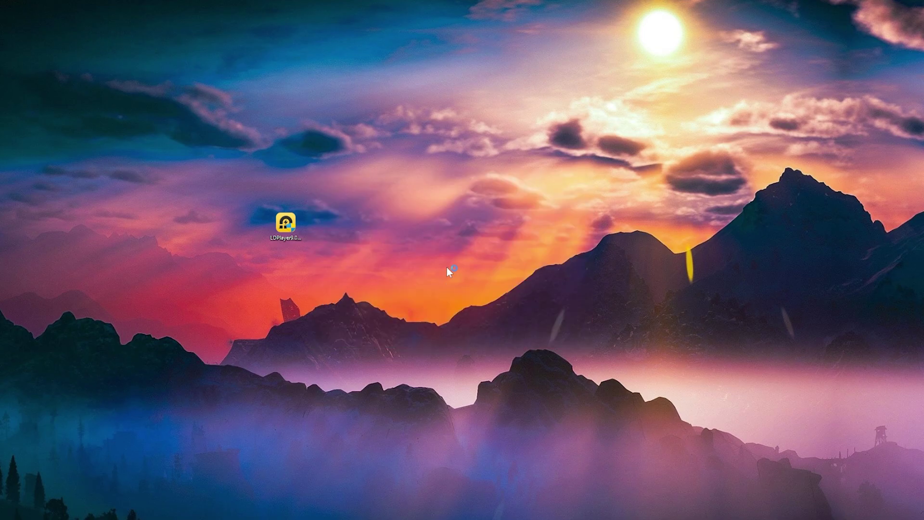
pyautogui.moveTo(755, 43); pyautogui.dragTo(174, 24)
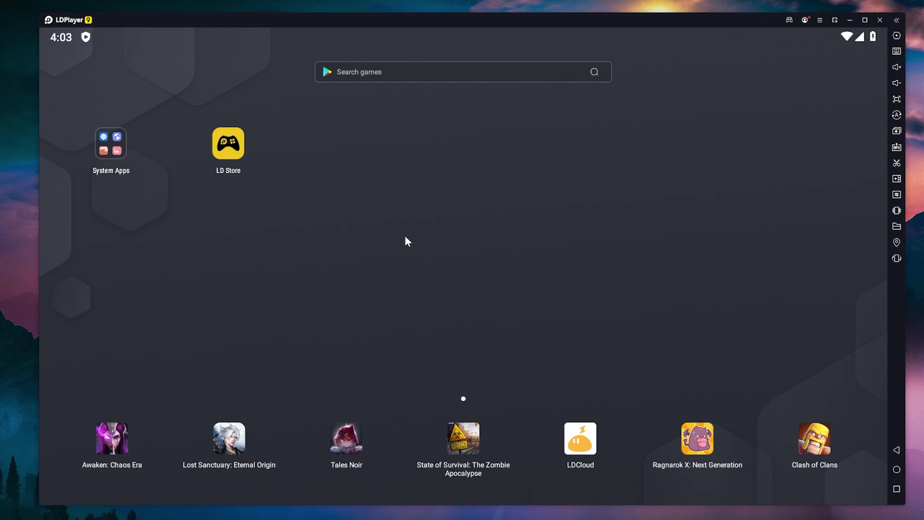
# Look through the System Apps folder on the emulator's home screen and close it again
pyautogui.click(342, 237)
pyautogui.click(121, 150)
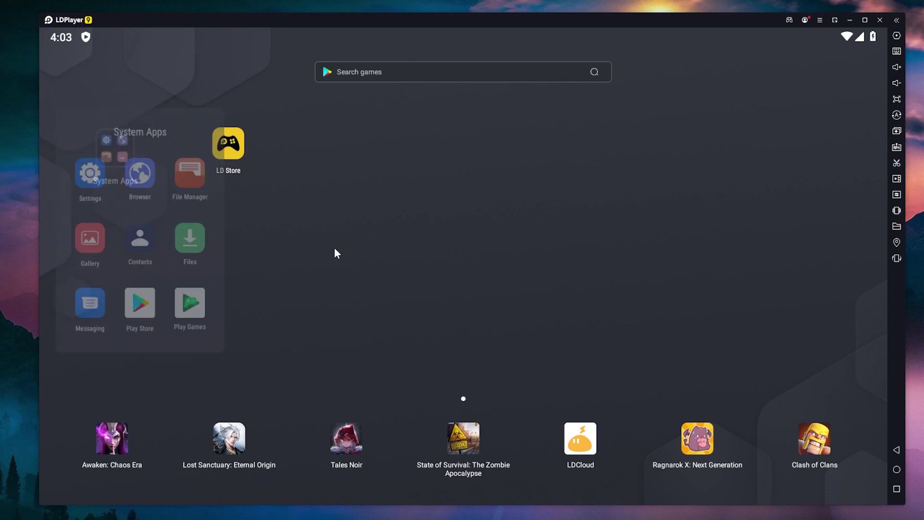
pyautogui.click(336, 251)
pyautogui.click(122, 151)
pyautogui.click(340, 255)
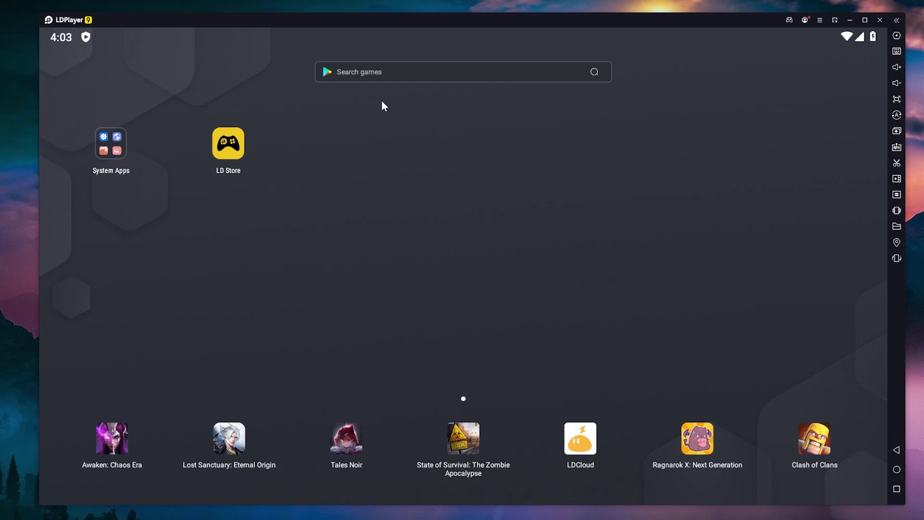
# View the LD Store's game search page and its main page of recommended games
pyautogui.click(405, 69)
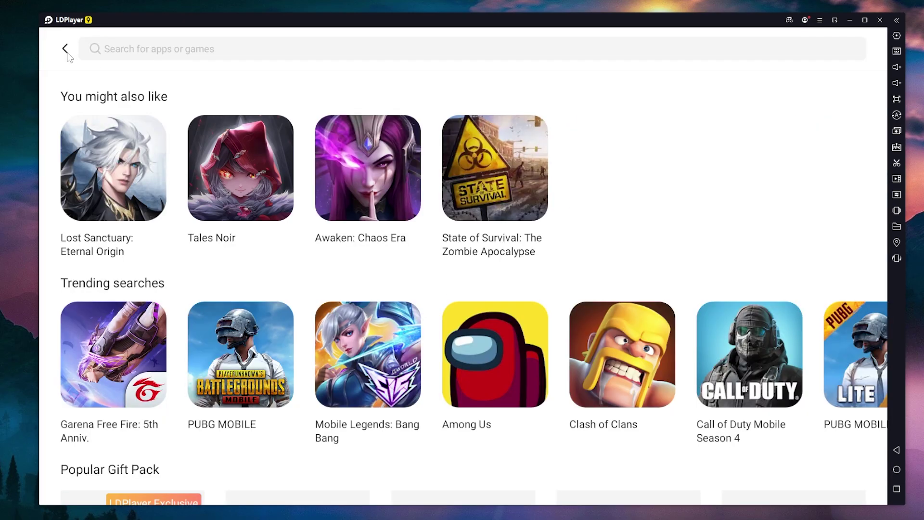
pyautogui.click(66, 50)
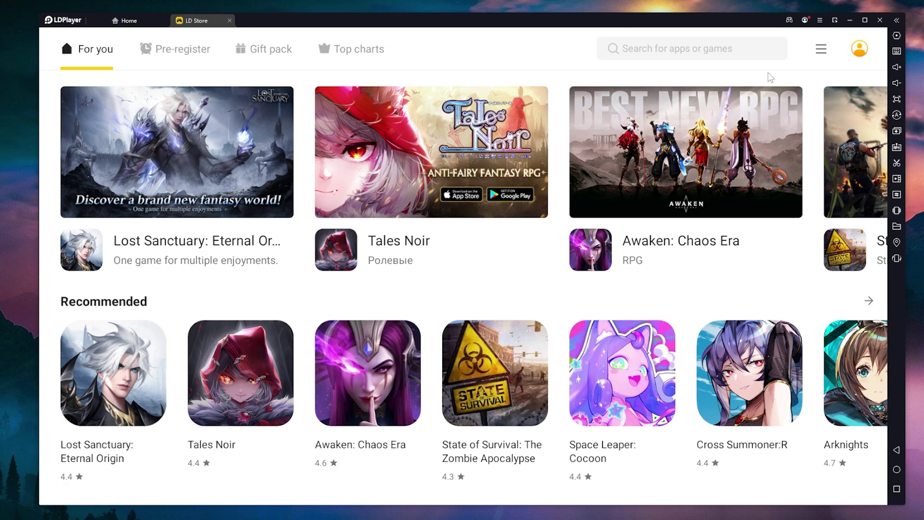
pyautogui.click(819, 19)
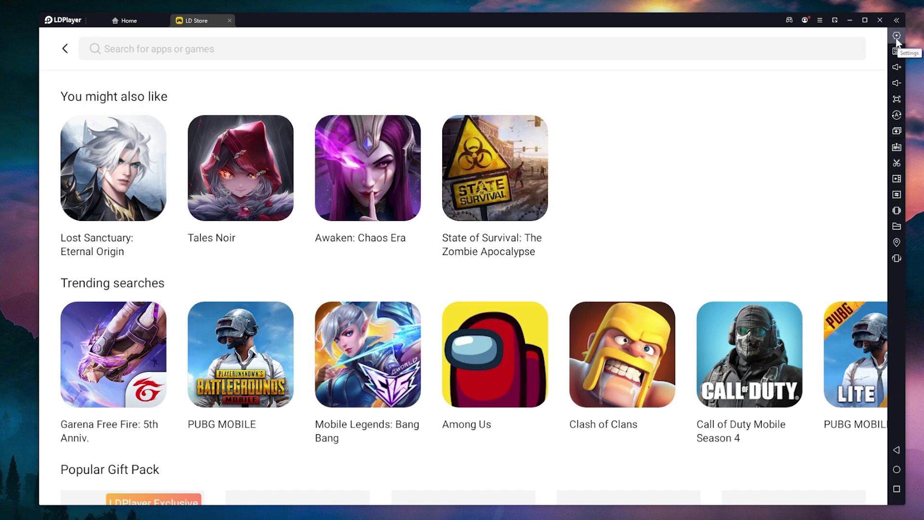
# Review the emulator's advanced, model, game, audio and network settings, including the frame rate options, and close them without saving
pyautogui.click(896, 36)
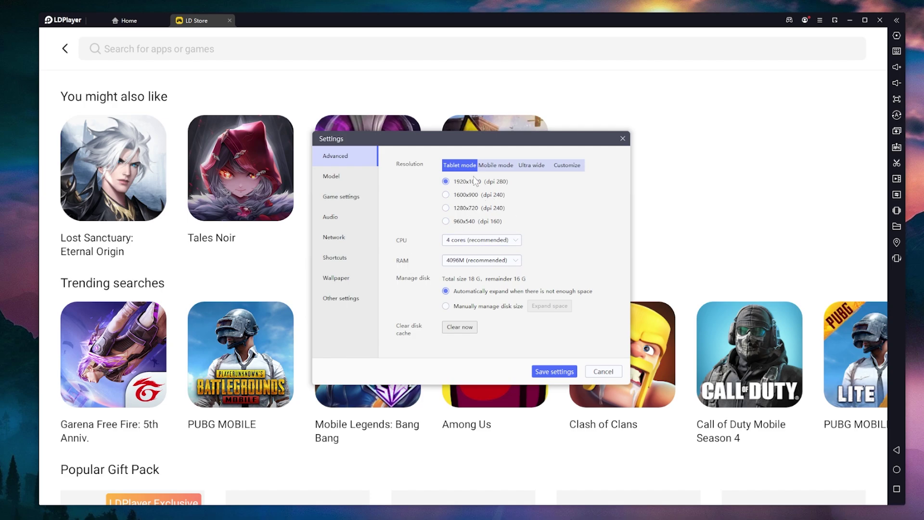
pyautogui.click(337, 176)
pyautogui.click(341, 196)
pyautogui.click(477, 166)
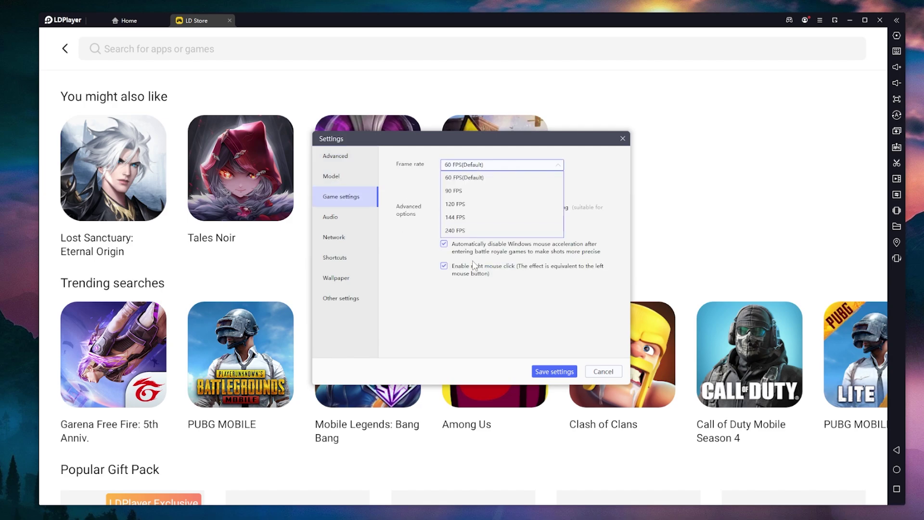
pyautogui.click(407, 236)
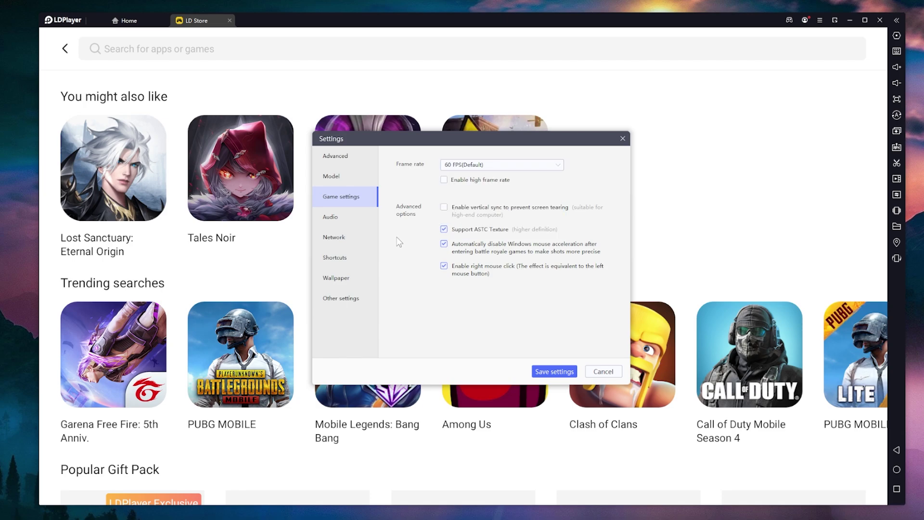
pyautogui.click(360, 217)
pyautogui.click(345, 236)
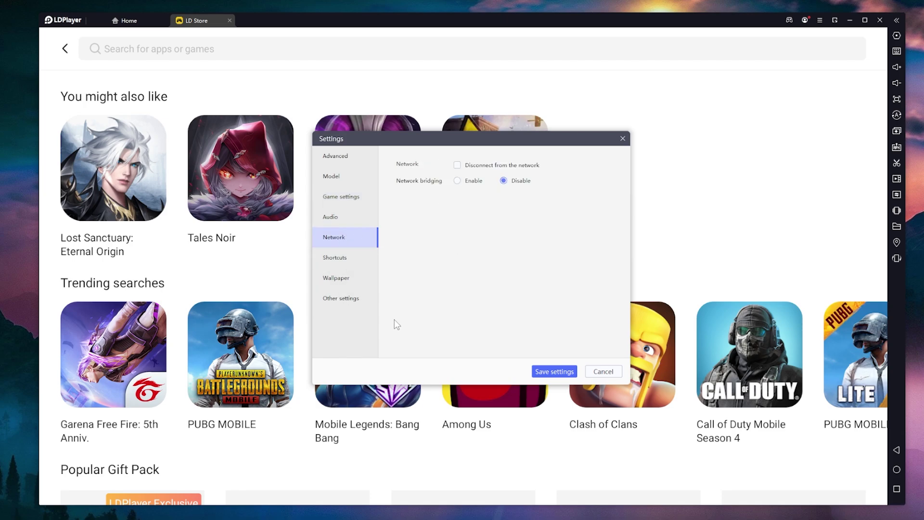
pyautogui.press('Escape')
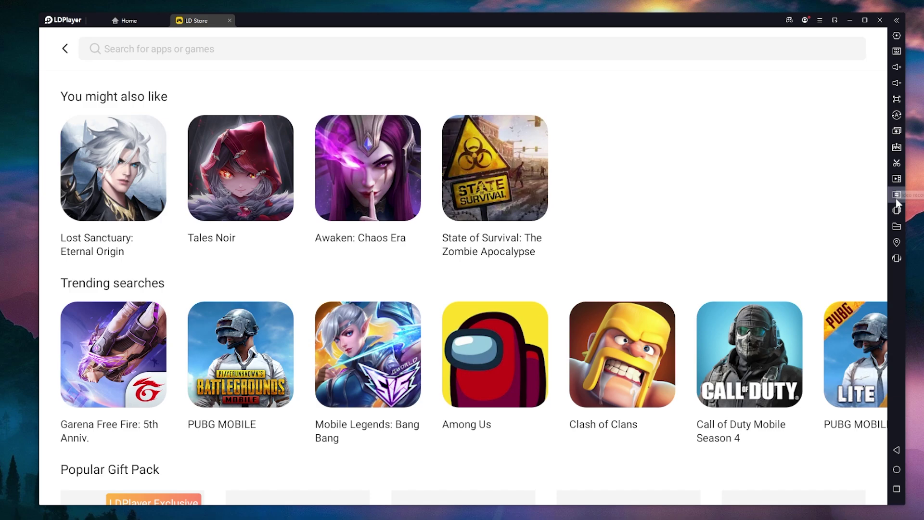
# Rotate the emulator screen to portrait and back to landscape
pyautogui.click(897, 258)
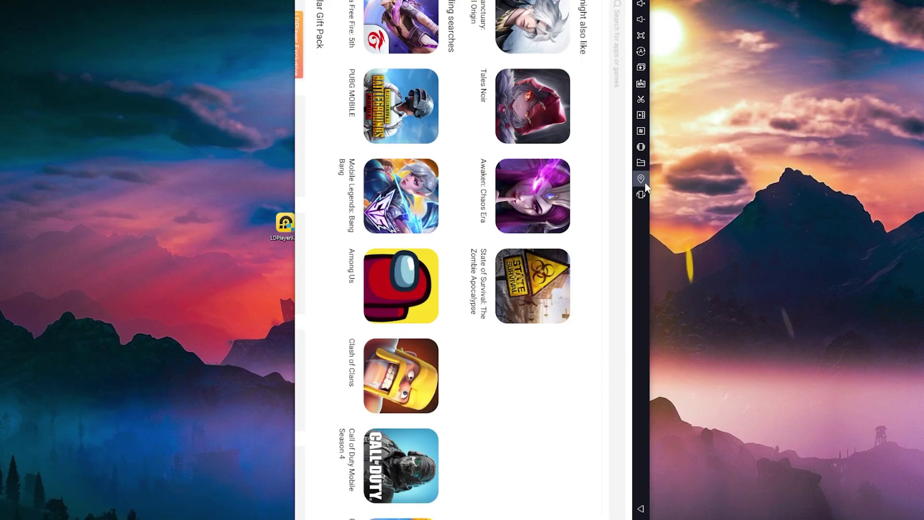
pyautogui.click(641, 195)
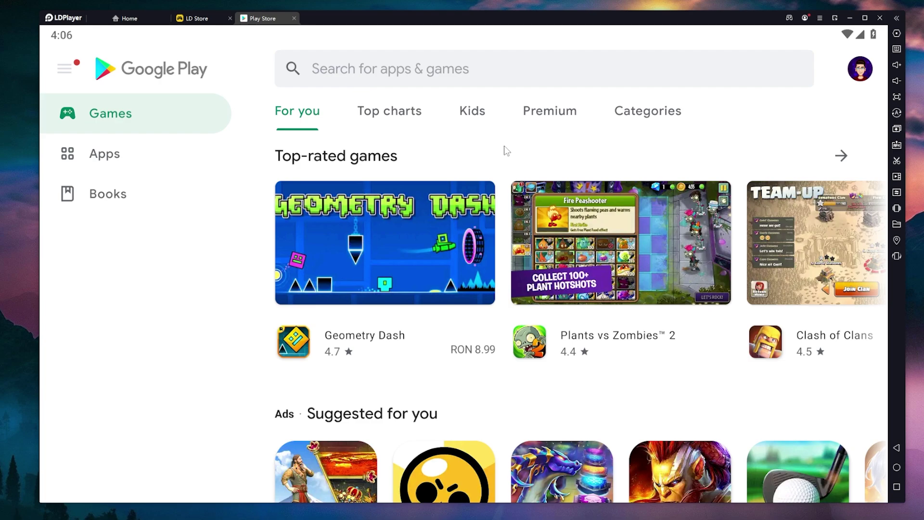
# Install Brawl Stars from the Google Play suggestions and start the game
pyautogui.scroll(-3, 505, 151)
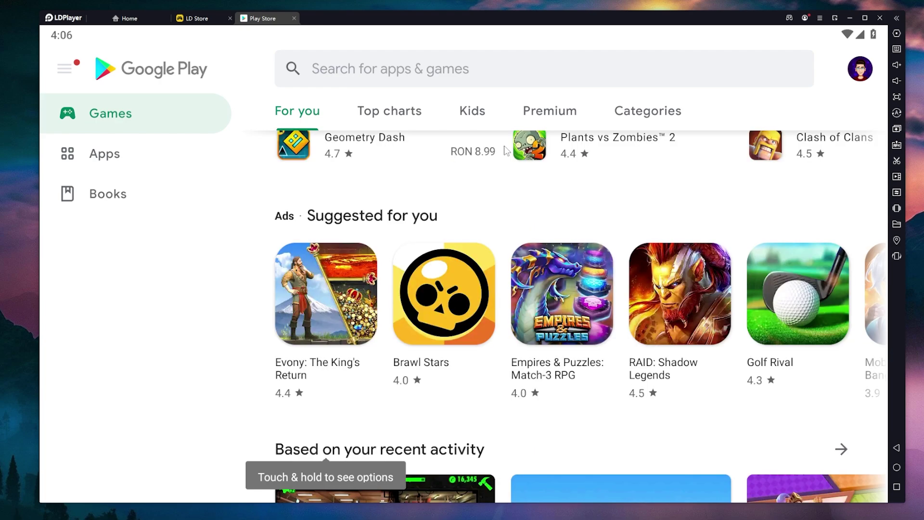
pyautogui.click(431, 304)
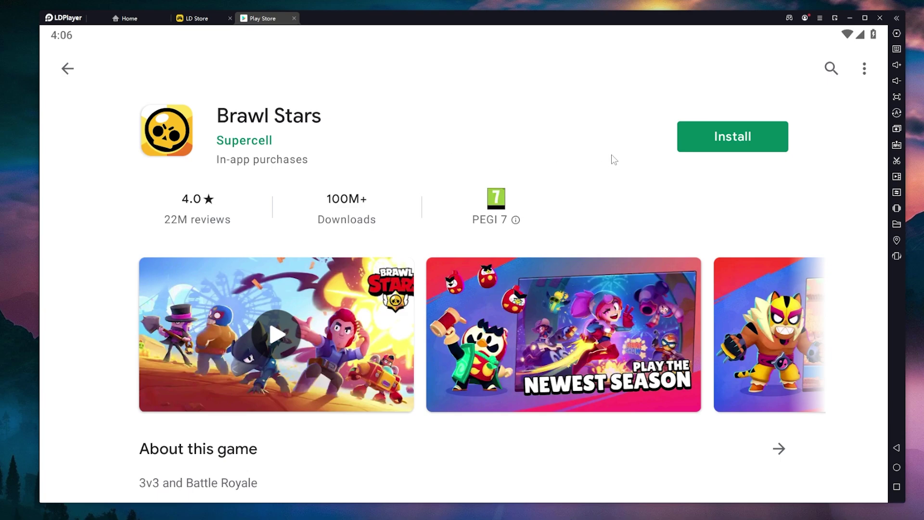
pyautogui.click(732, 144)
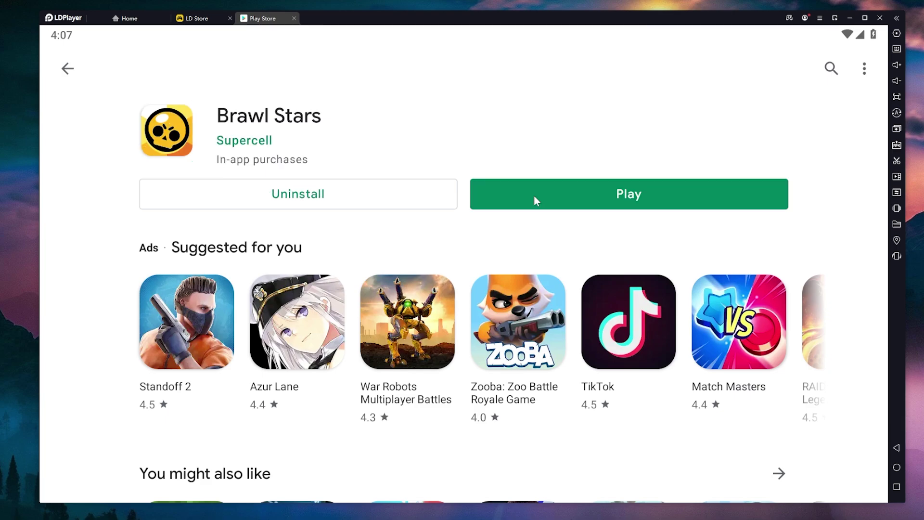
pyautogui.click(533, 195)
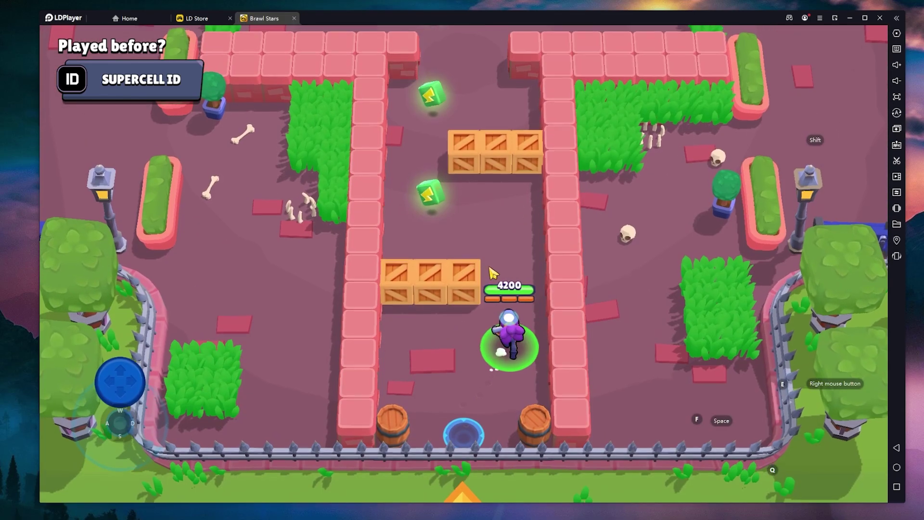
# Steer the Brawl Stars character up through the walled corridor to collect power cubes with the keyboard controls
pyautogui.press('w')
pyautogui.press('a')
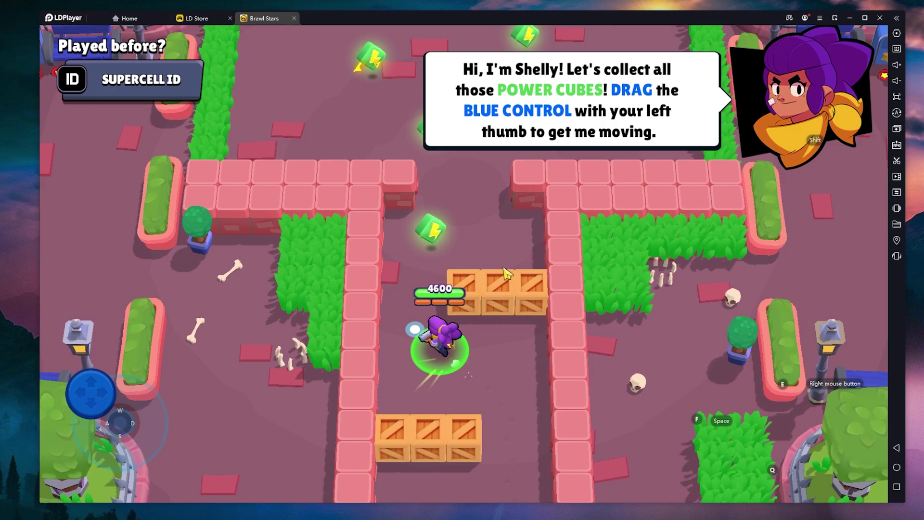
pyautogui.press('w')
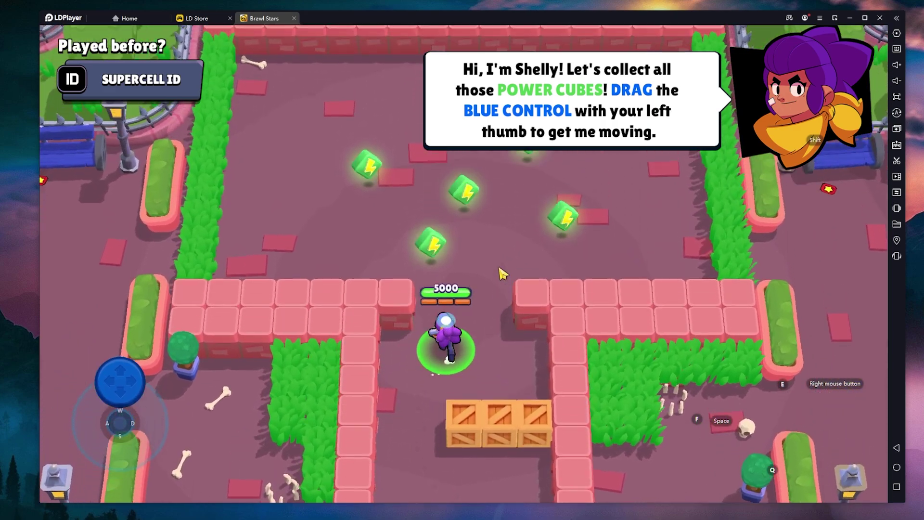
pyautogui.press('w')
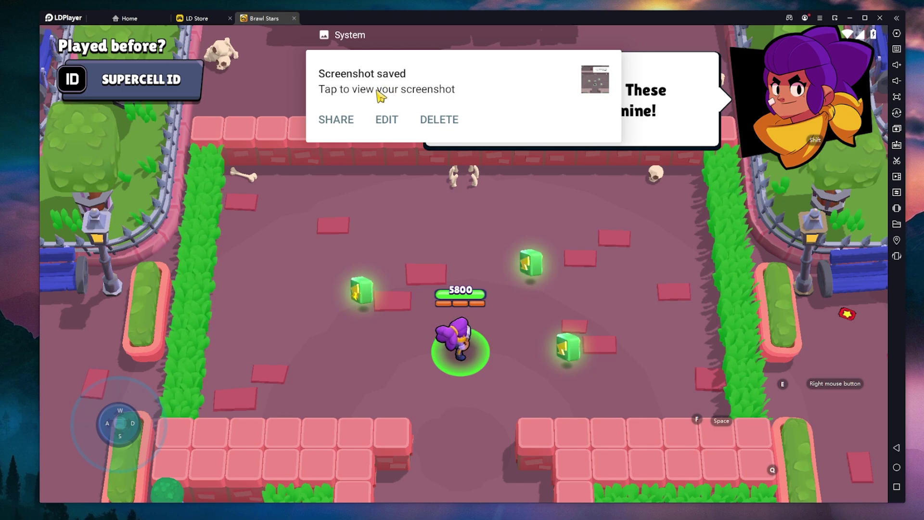
# View the saved game screenshot in Gallery from the home screen notification, check its picture options, and return to the home screen
pyautogui.click(136, 17)
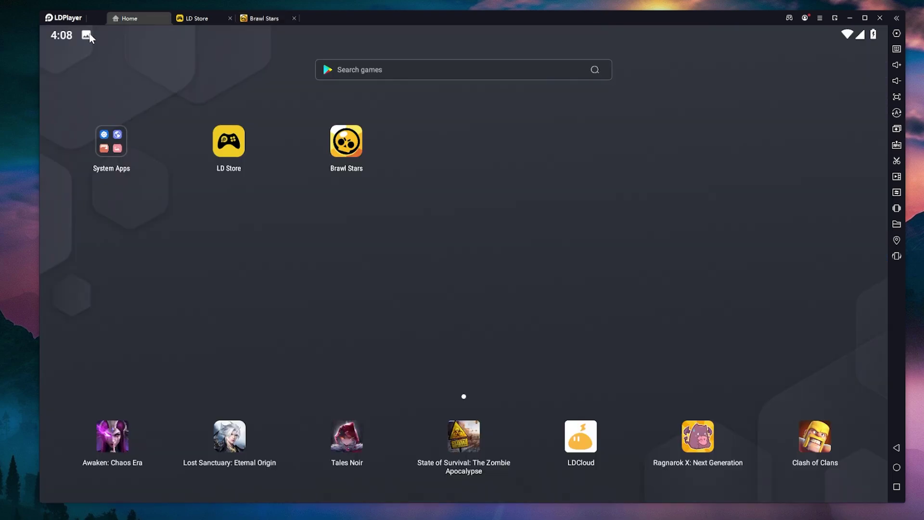
pyautogui.moveTo(86, 31); pyautogui.dragTo(102, 331)
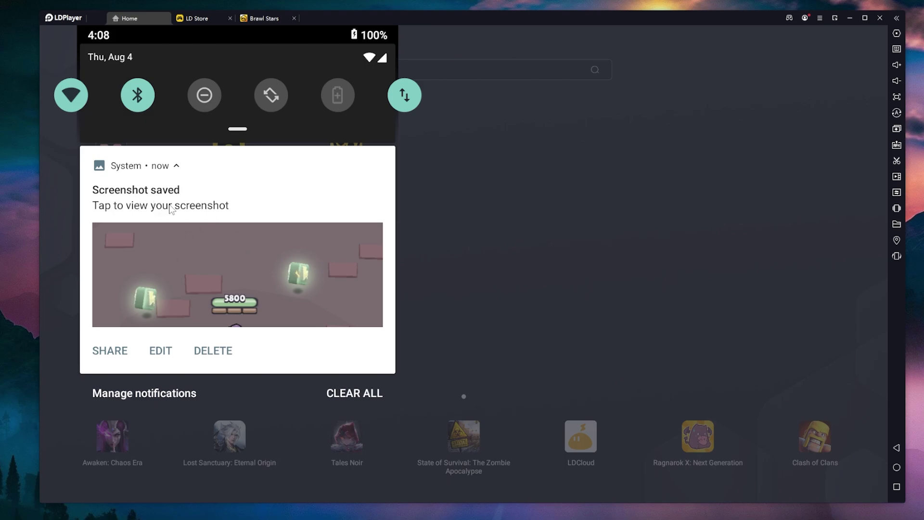
pyautogui.click(207, 250)
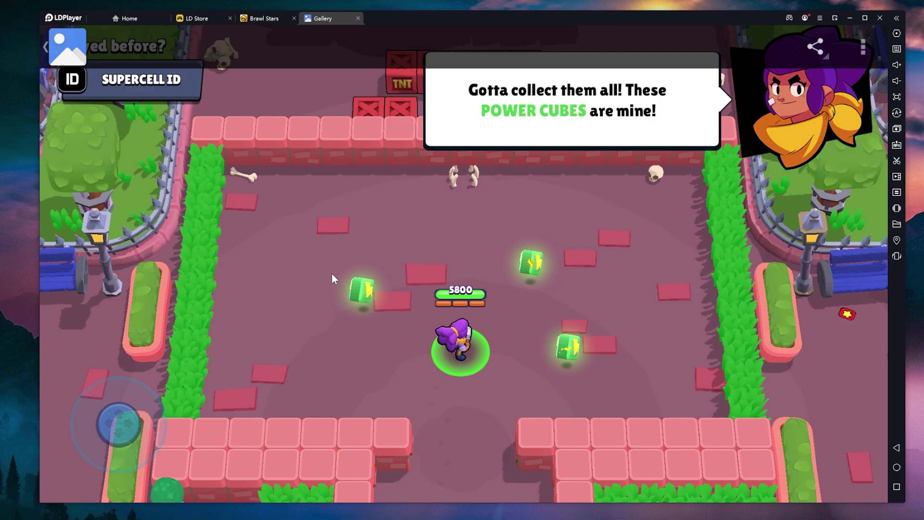
pyautogui.click(862, 46)
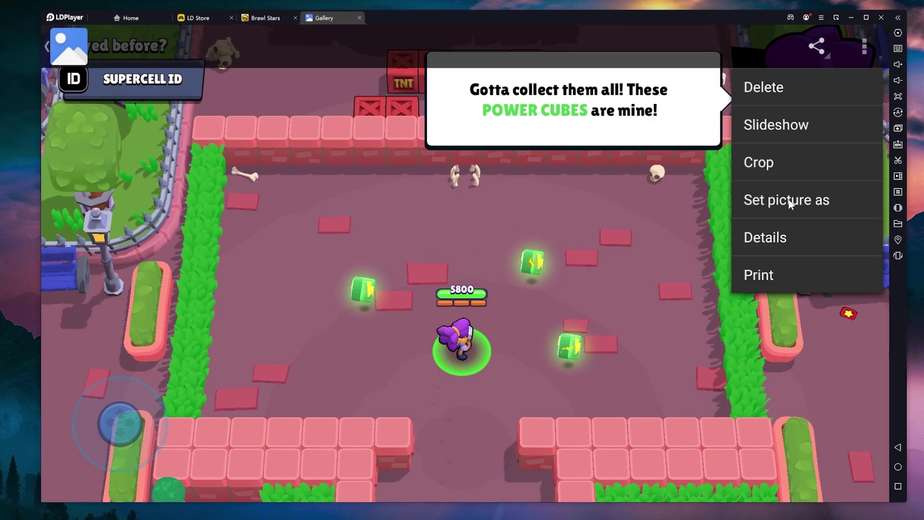
pyautogui.click(616, 291)
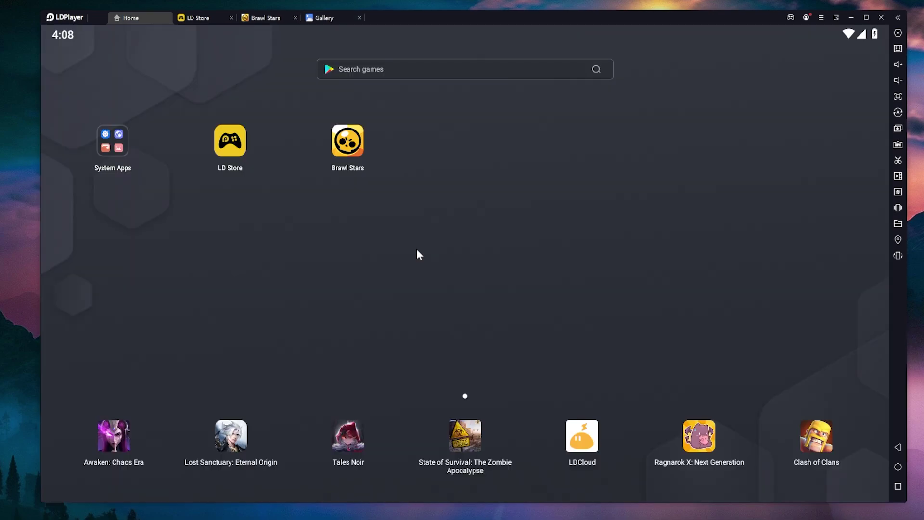